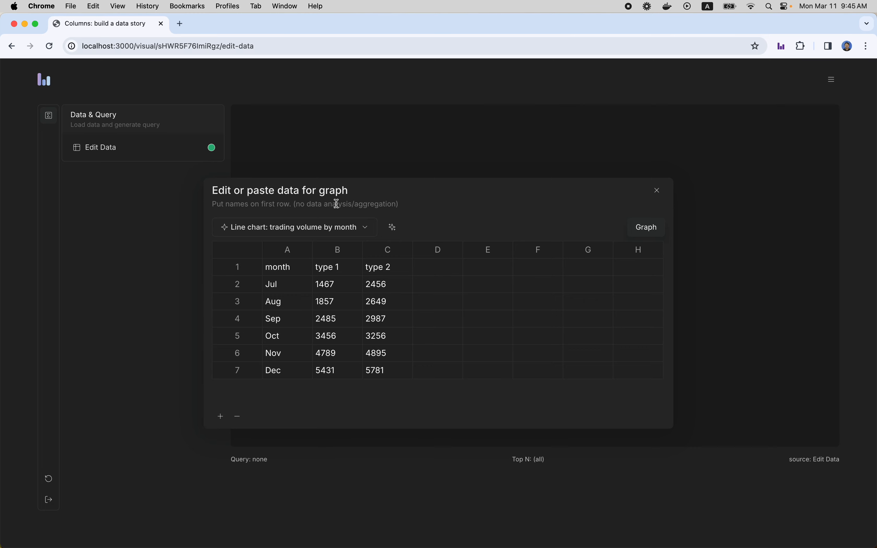
# Step: Load the sample dataset "World map: GDP in billions by country" into the data table
pyautogui.click(338, 232)
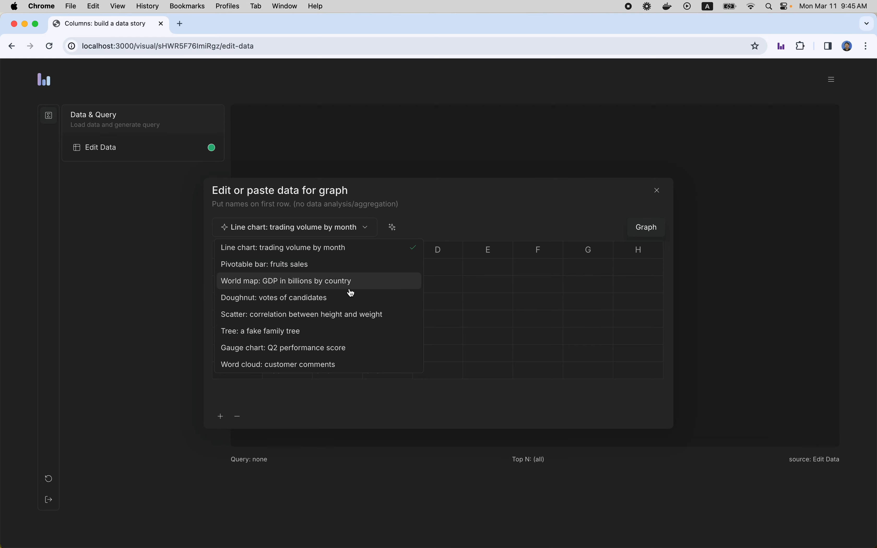
pyautogui.click(338, 285)
pyautogui.click(405, 263)
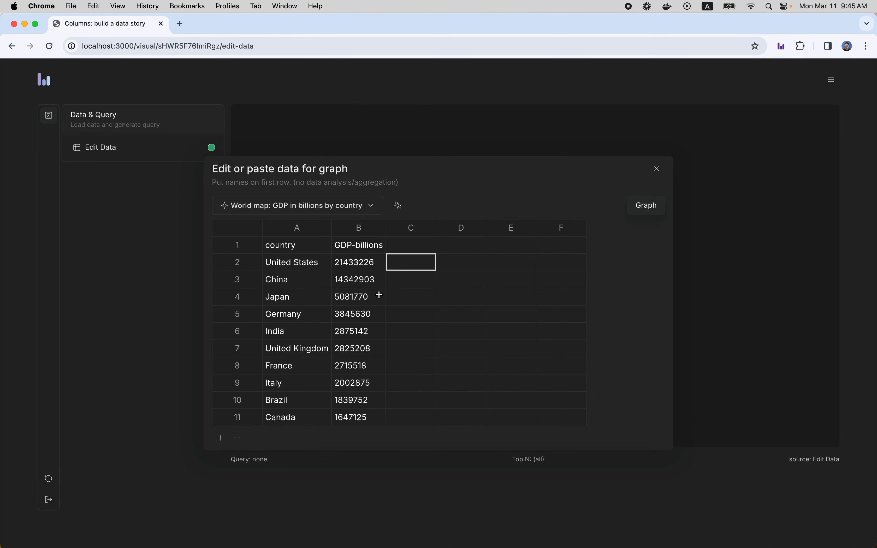
pyautogui.click(378, 294)
pyautogui.click(274, 247)
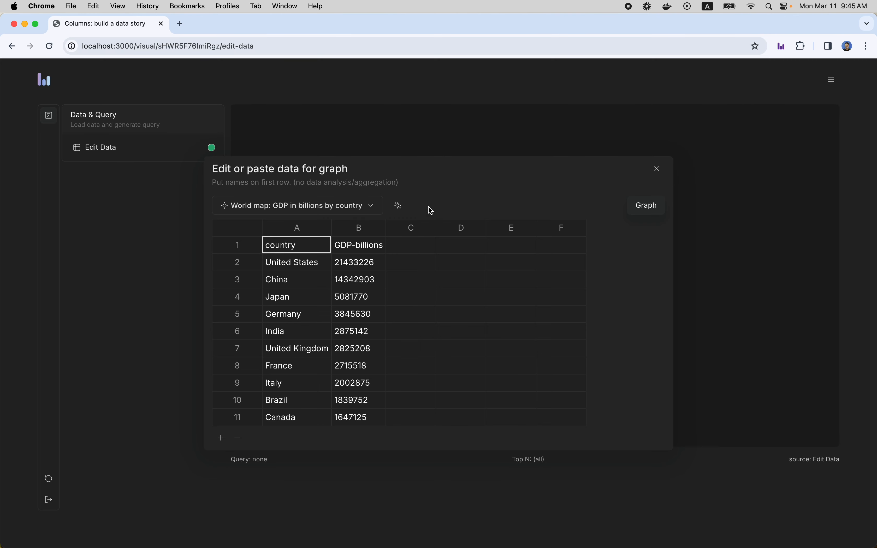
pyautogui.click(436, 194)
# Step: Paste "there are 8 billion people in the world, of which asia takes 4 billion, america takes 1 billion." into the AI data prompt
pyautogui.click(399, 212)
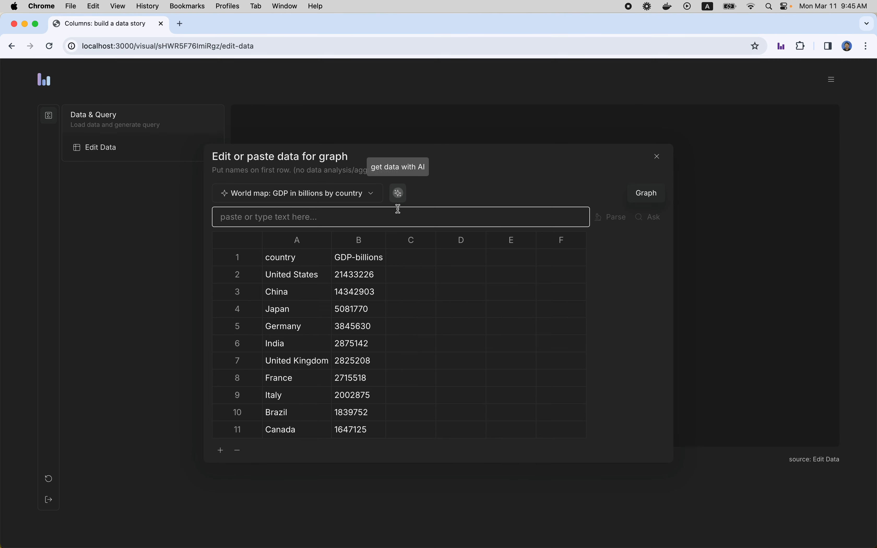
pyautogui.click(425, 216)
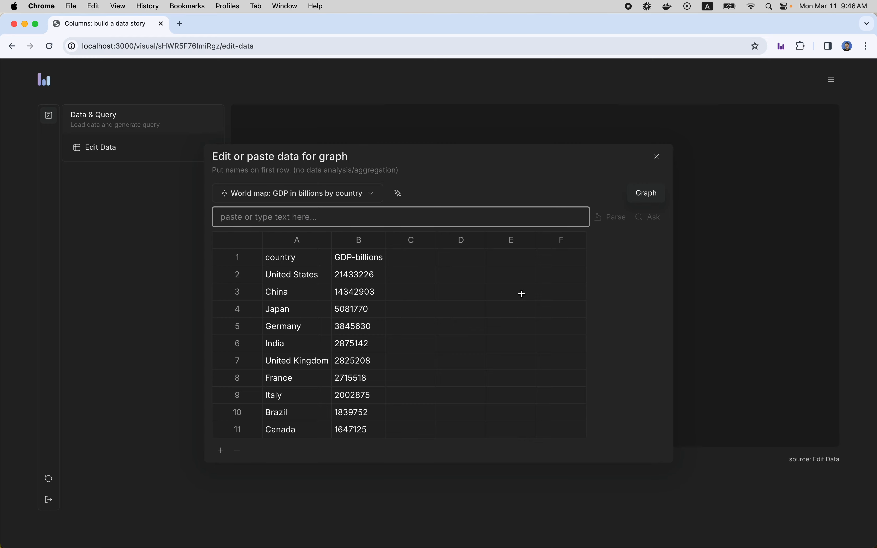
pyautogui.press('super+Tab')
pyautogui.press('super+Tab')
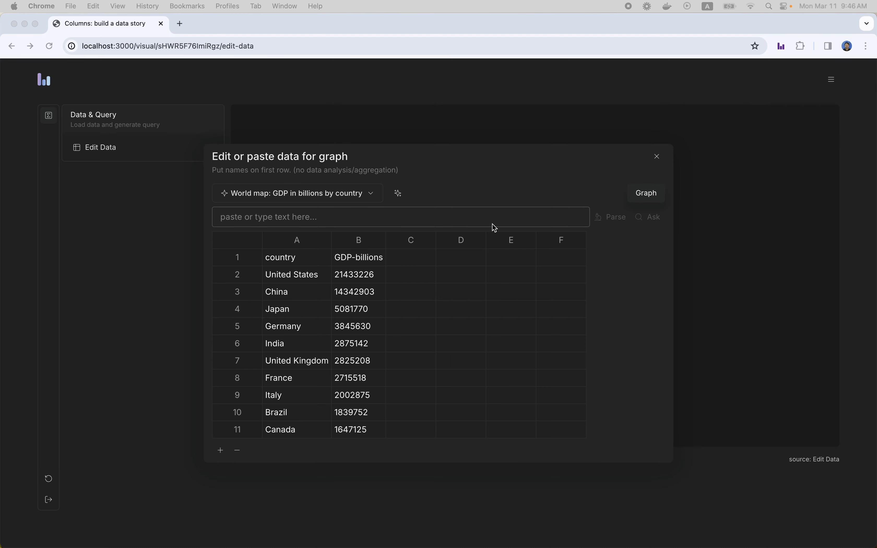
pyautogui.click(439, 216)
pyautogui.write('there are 8 billion people in the world, of which asia takes 4 billion, america takes 1 billion.')
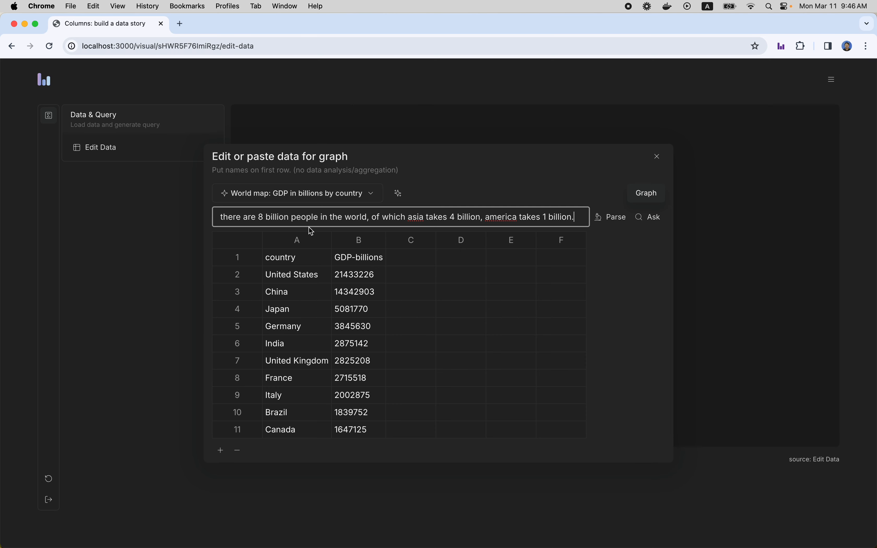
# Step: Parse the pasted world population sentence into table data
pyautogui.moveTo(251, 217); pyautogui.dragTo(413, 219)
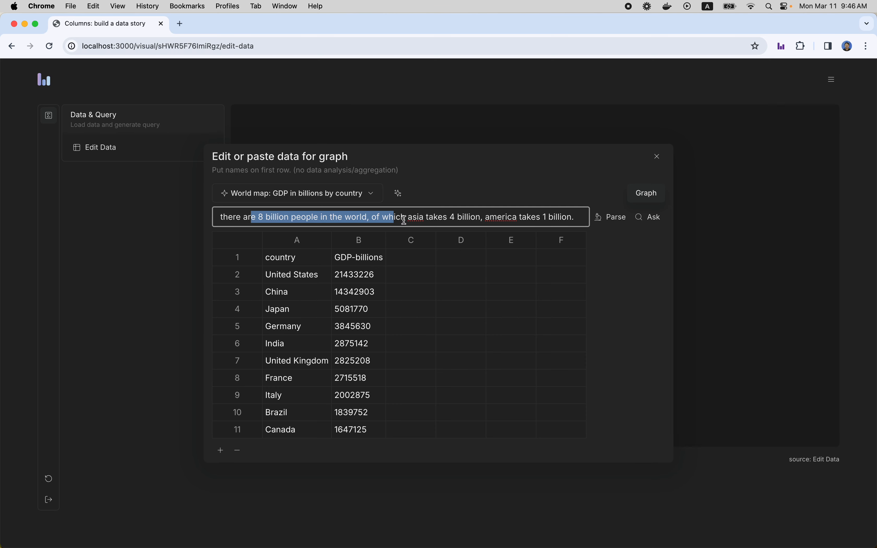
pyautogui.click(401, 217)
pyautogui.moveTo(360, 217); pyautogui.dragTo(577, 218)
pyautogui.click(466, 217)
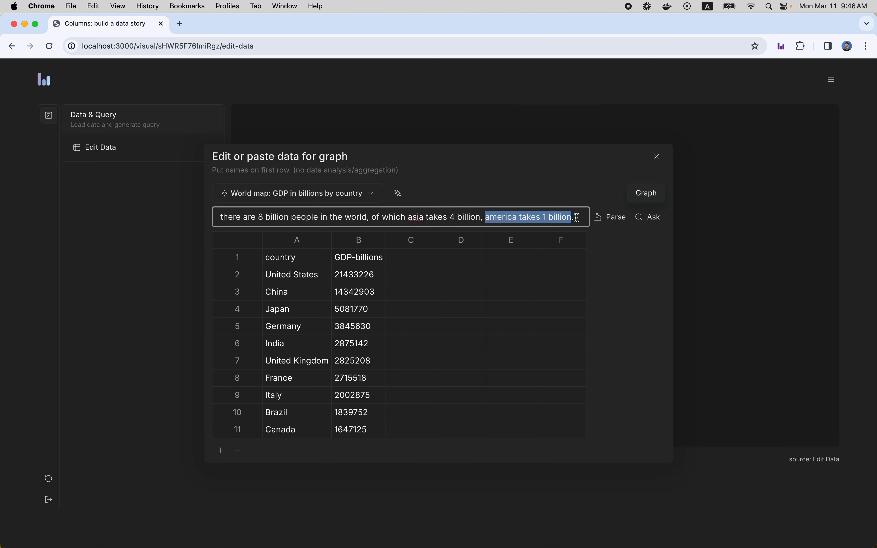
pyautogui.click(577, 216)
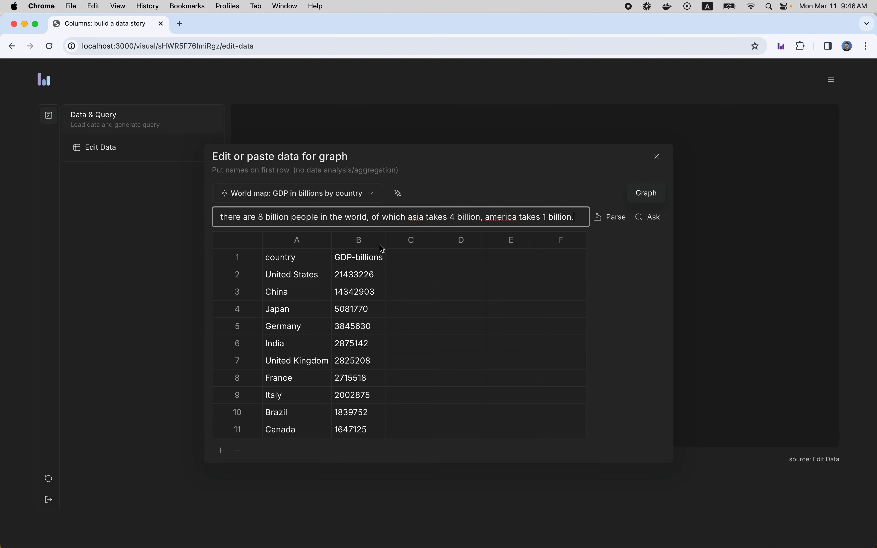
pyautogui.click(612, 219)
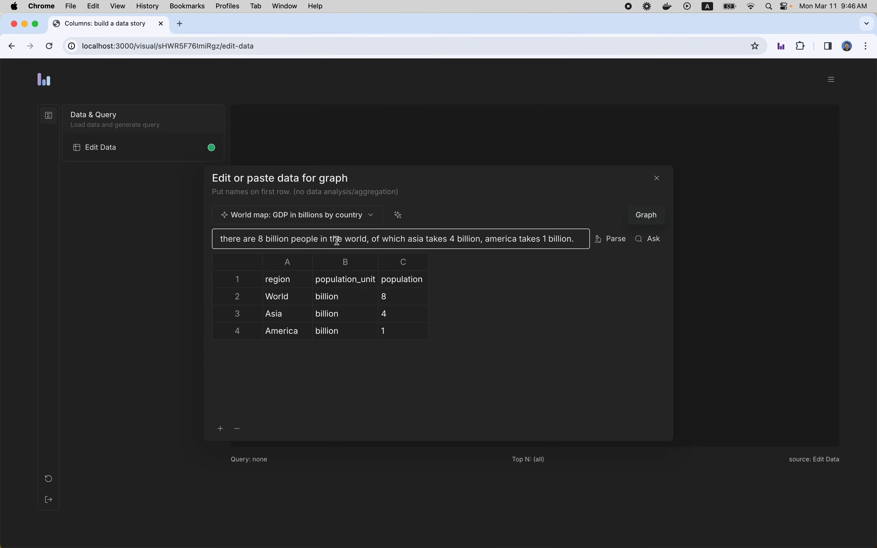
# Step: Graph the parsed population data as a bar chart and pivot it by population_unit
pyautogui.click(651, 216)
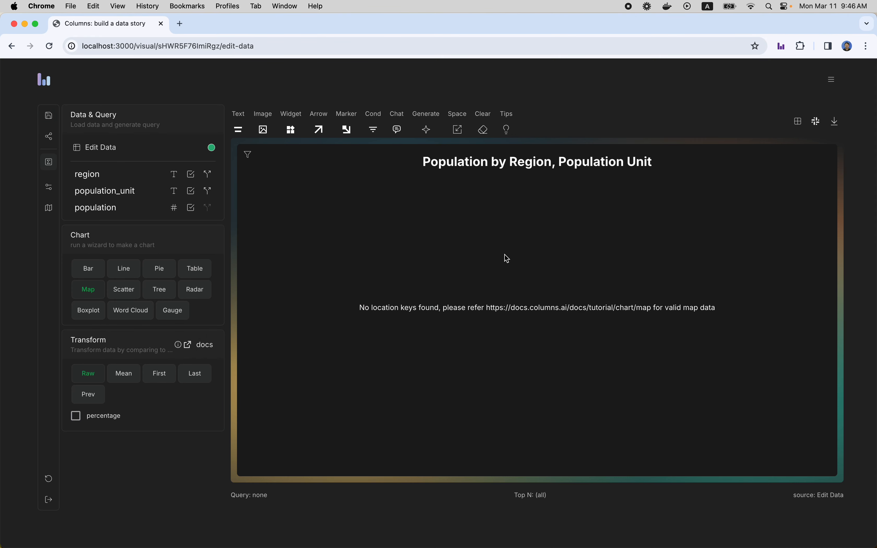
pyautogui.click(89, 270)
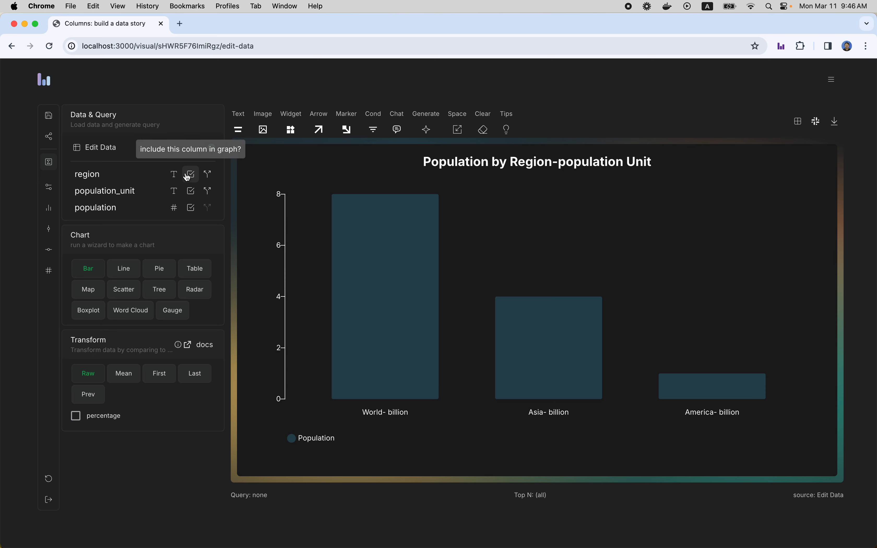
pyautogui.click(191, 191)
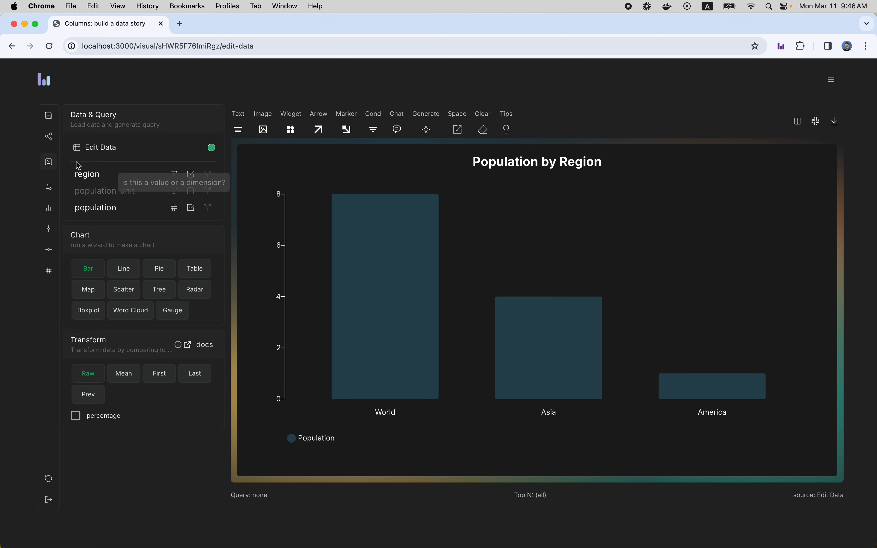
pyautogui.click(191, 191)
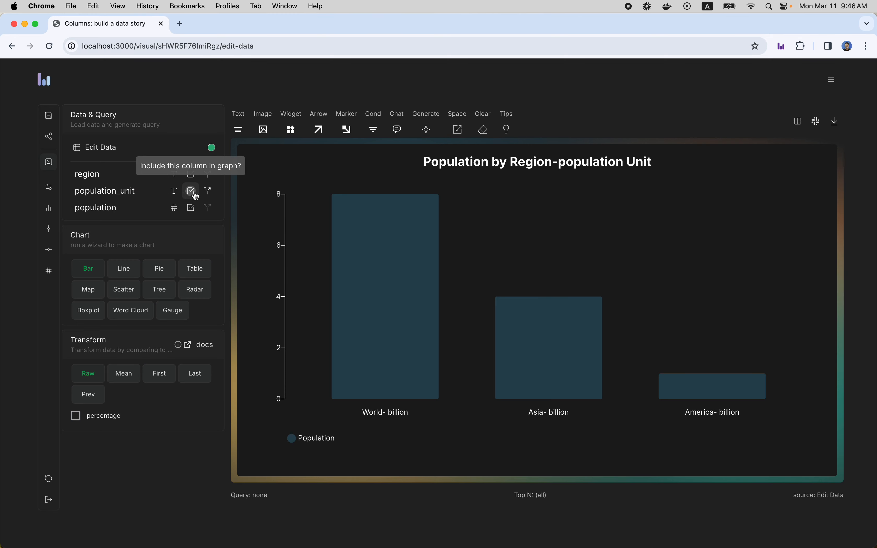
pyautogui.click(208, 193)
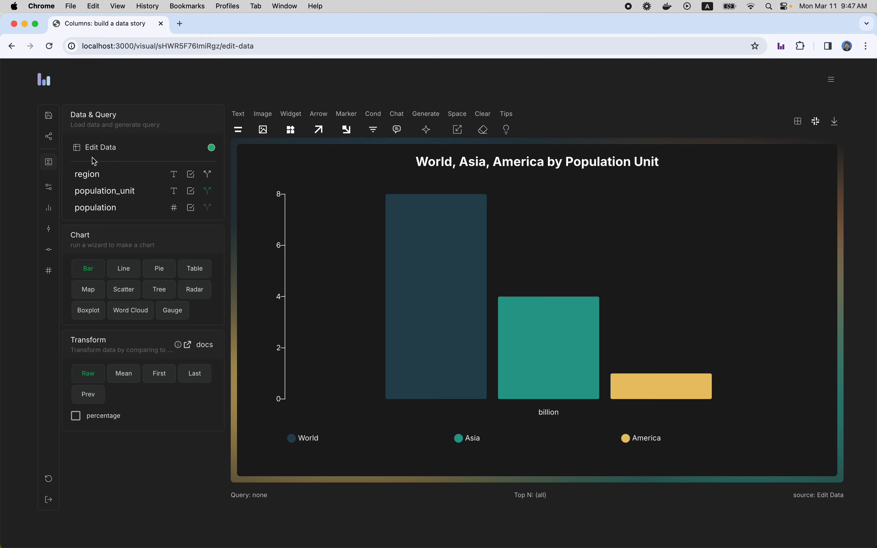
# Step: Reopen the chart's data for editing and ask the AI for "population by country"
pyautogui.click(89, 147)
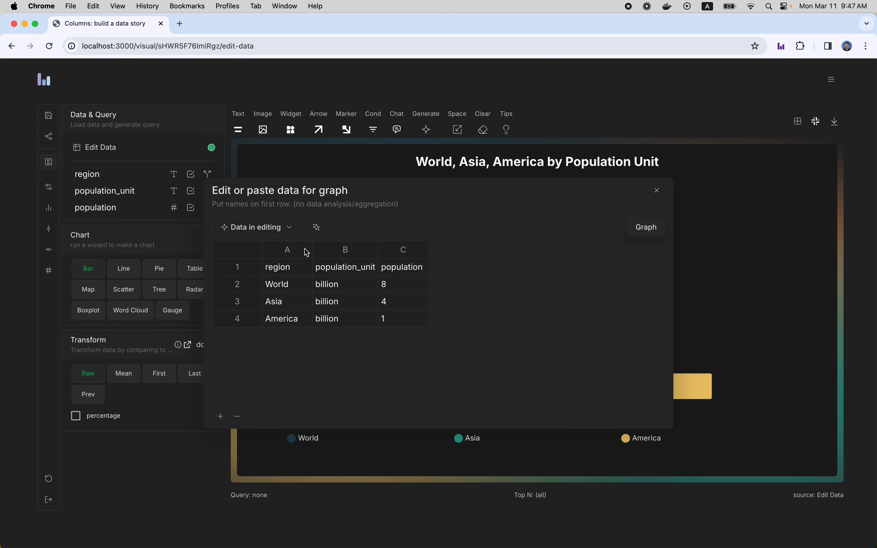
pyautogui.click(320, 230)
pyautogui.click(341, 242)
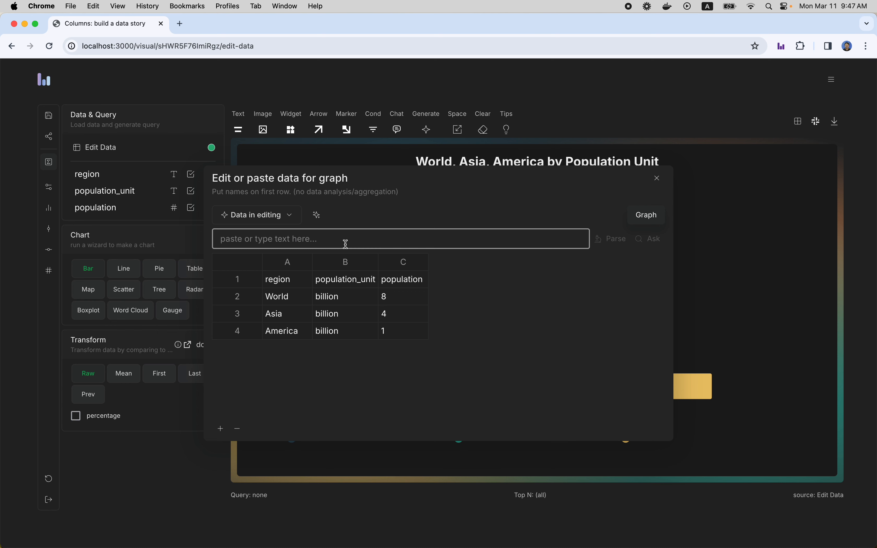
pyautogui.write('population by country')
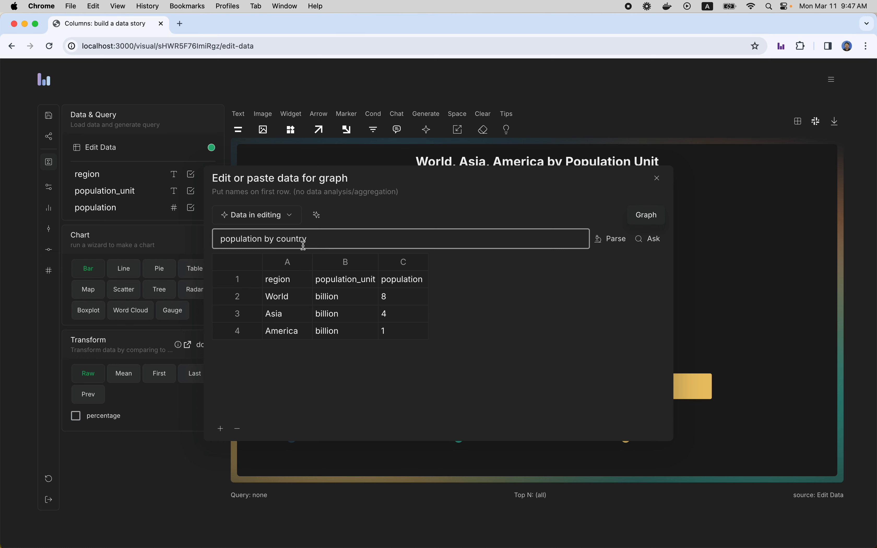
pyautogui.click(653, 240)
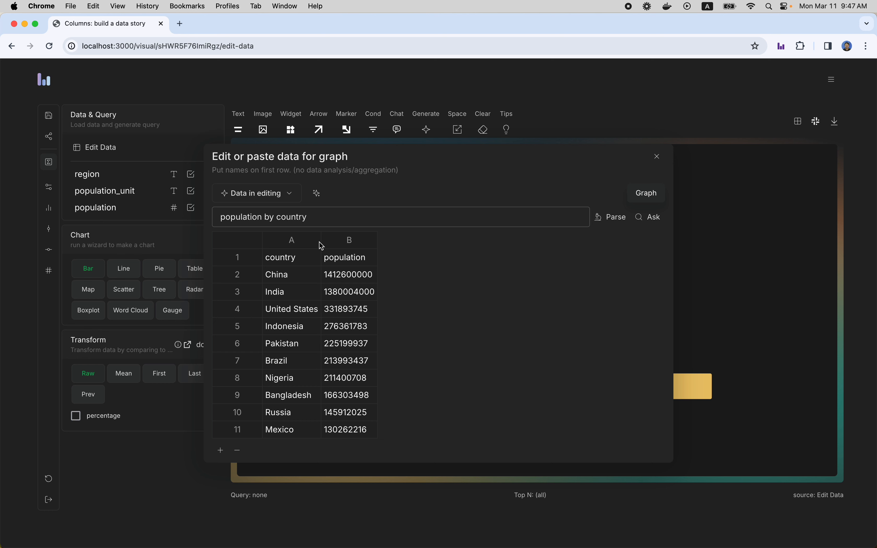
pyautogui.click(363, 300)
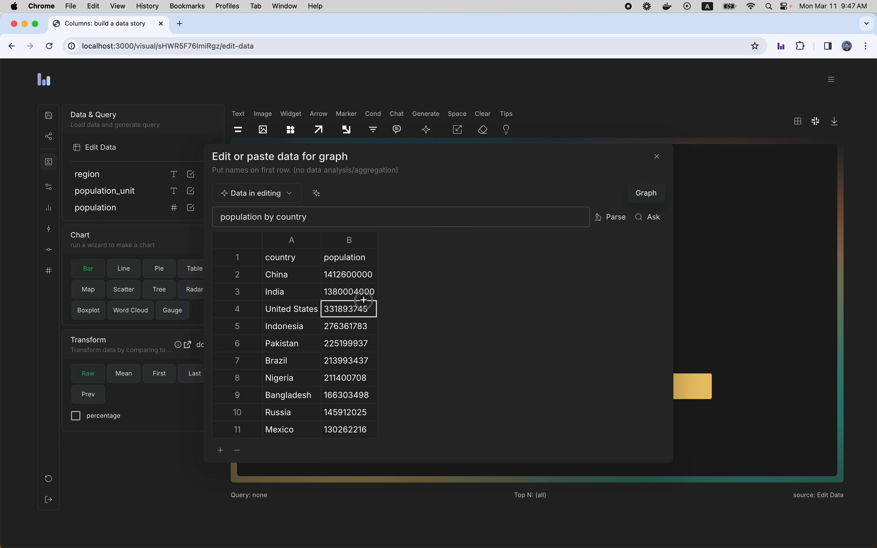
pyautogui.click(352, 331)
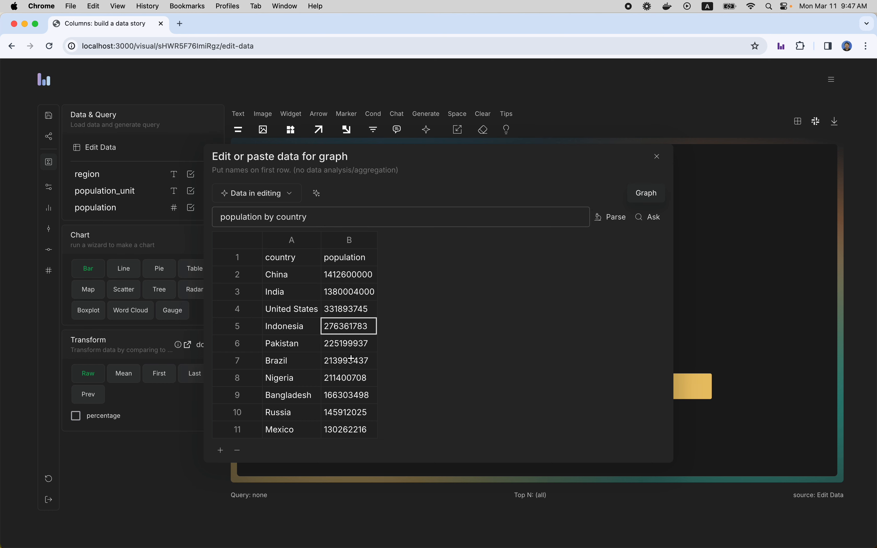
# Step: Graph the country population data and set its chart type to Map
pyautogui.click(647, 196)
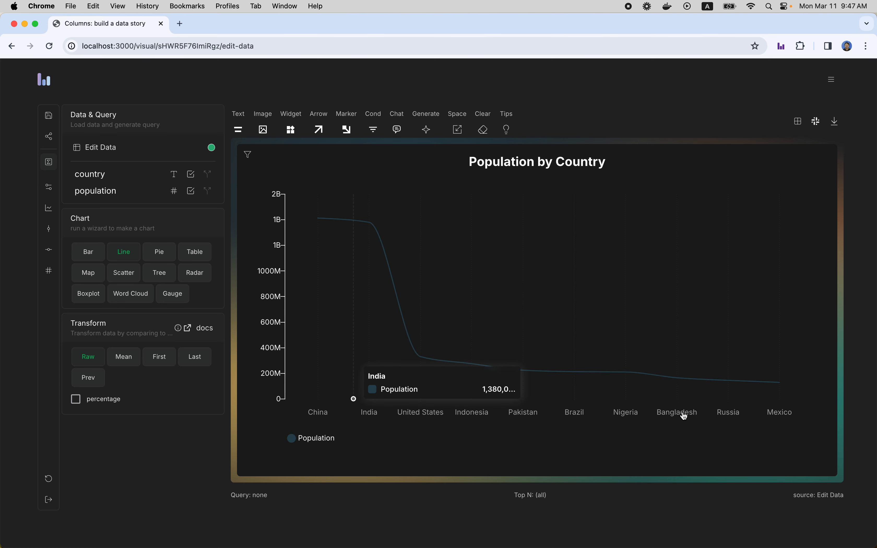
pyautogui.click(89, 277)
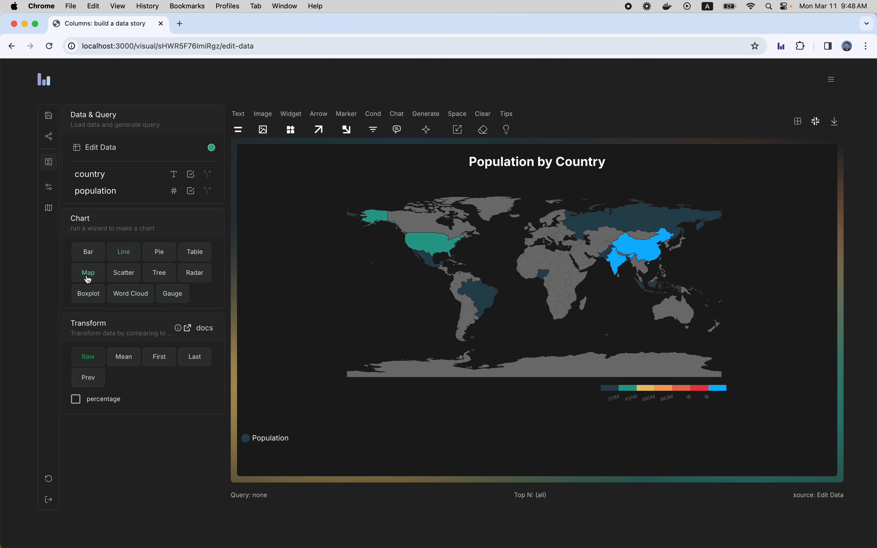
pyautogui.click(89, 256)
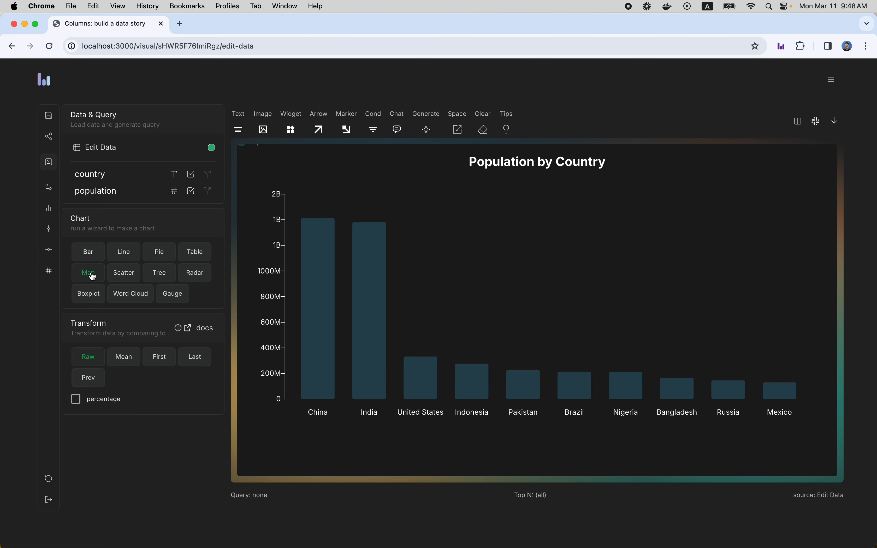
pyautogui.click(92, 276)
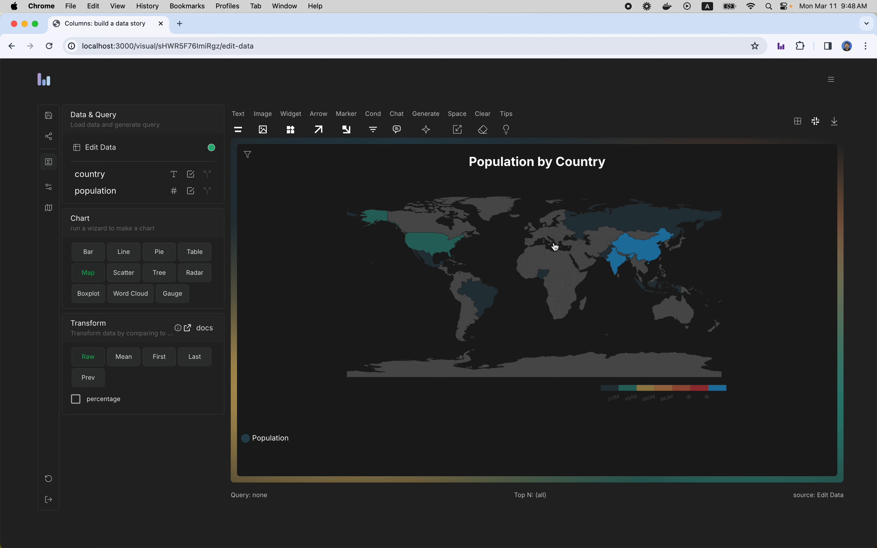
# Step: Try the Bubble and Spike map types on the population map and switch back to Choropleth
pyautogui.click(642, 246)
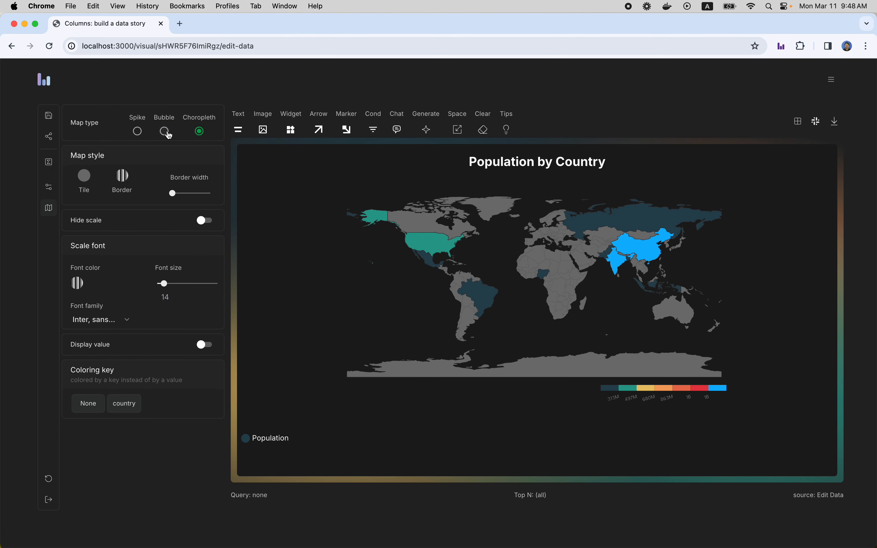
pyautogui.click(166, 133)
pyautogui.click(138, 131)
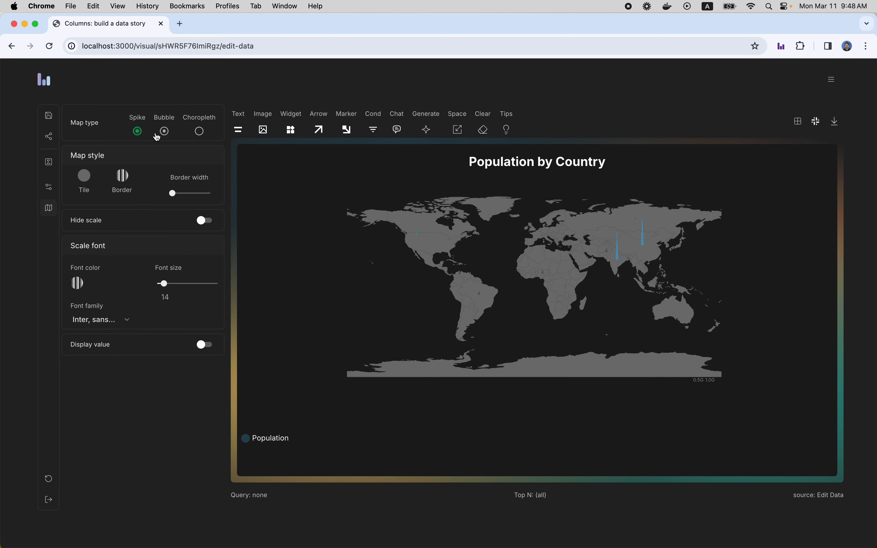
pyautogui.click(200, 134)
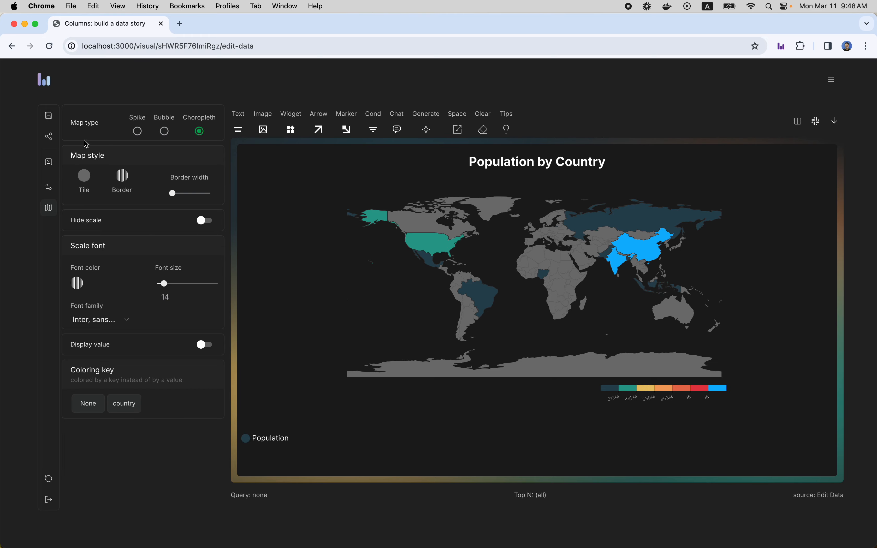
# Step: Replace the chart data by asking the AI for "total fresh water area in square kilometers by each country" and graph the returned table
pyautogui.click(49, 162)
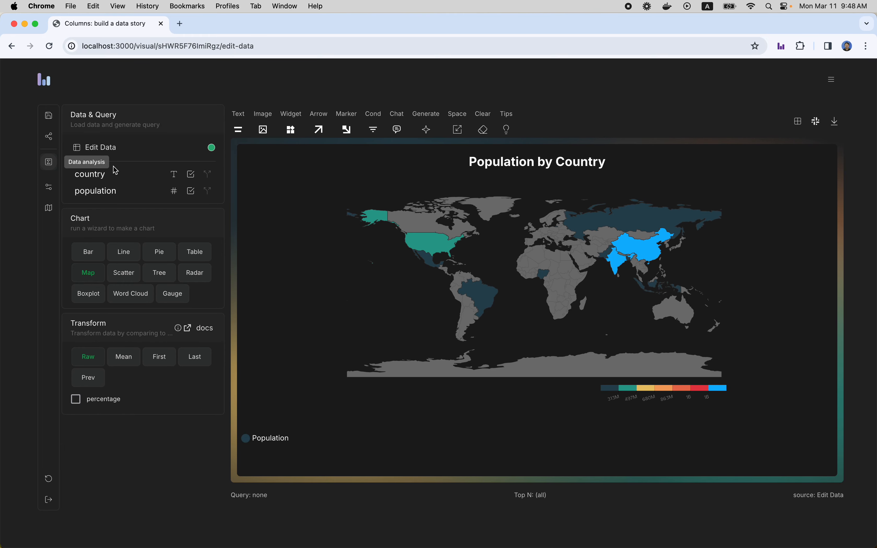
pyautogui.click(90, 148)
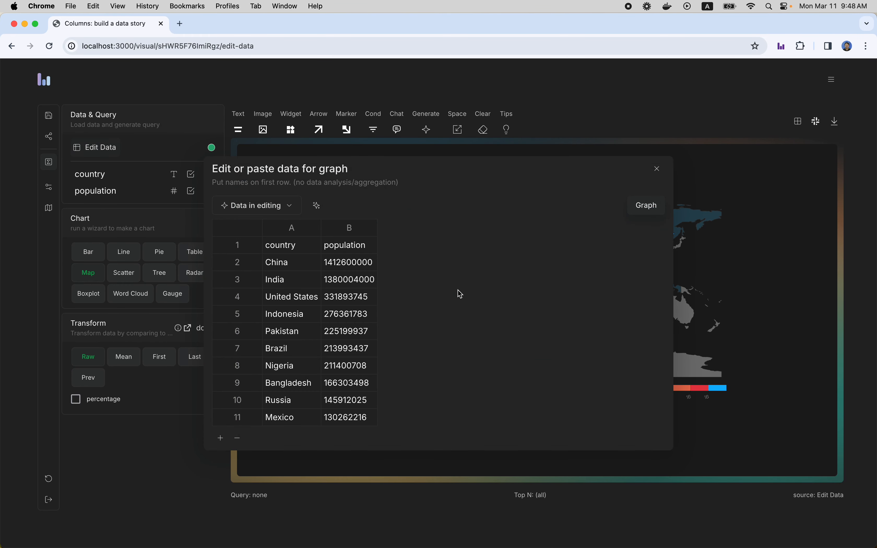
pyautogui.click(316, 205)
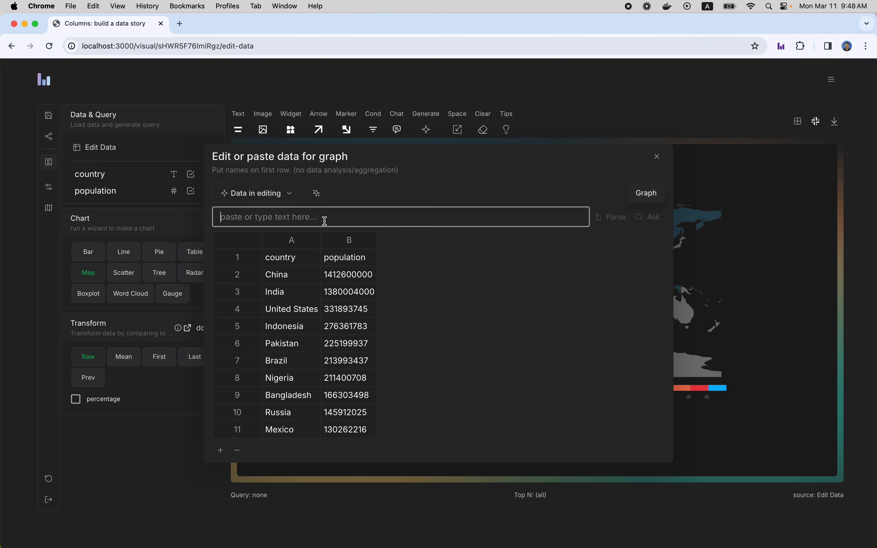
pyautogui.write('total wat')
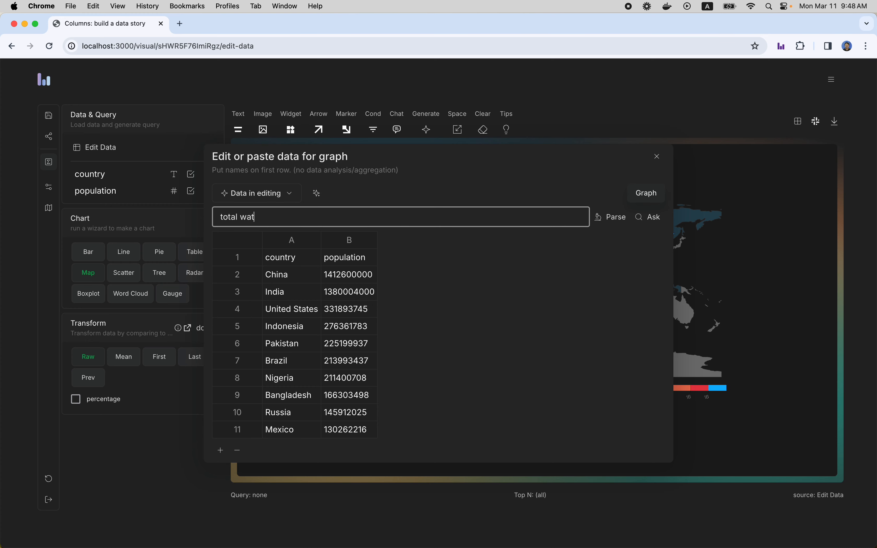
pyautogui.write('er area in square kilometers ')
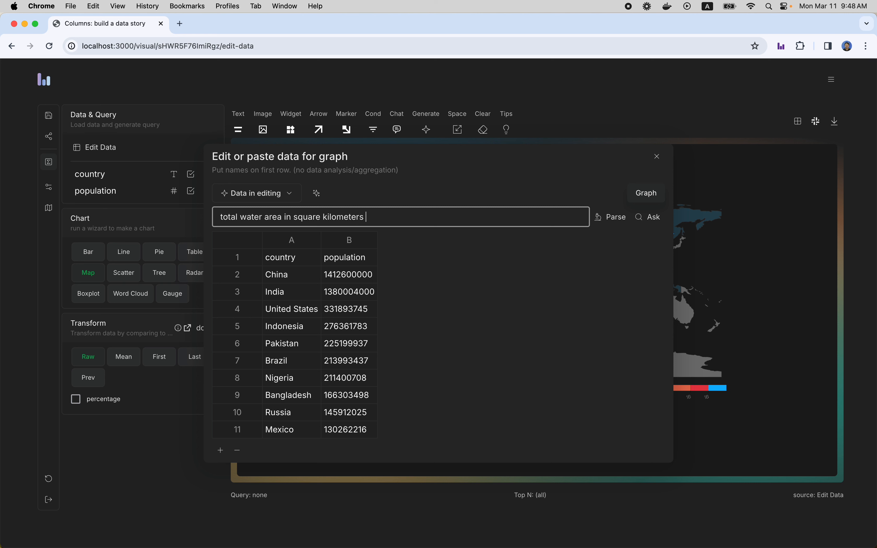
pyautogui.write('by ')
pyautogui.write('each count')
pyautogui.write('fresh')
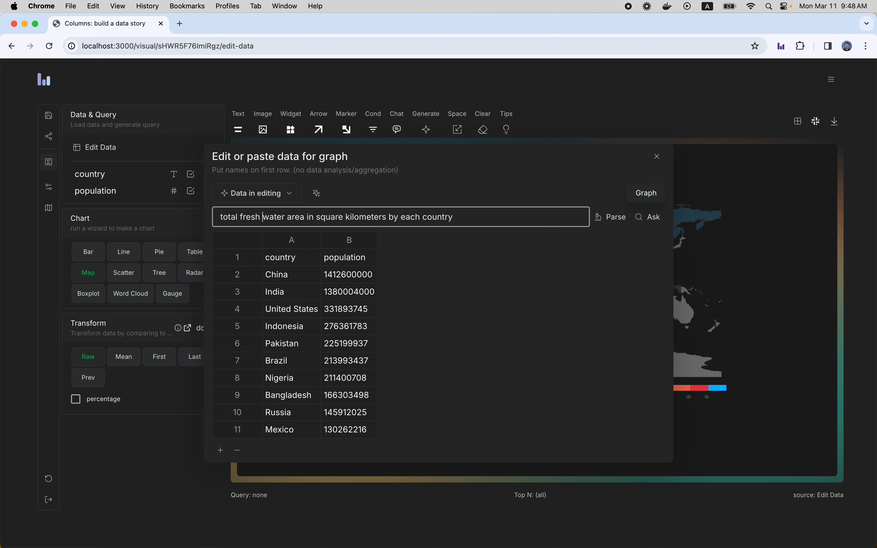
pyautogui.click(649, 217)
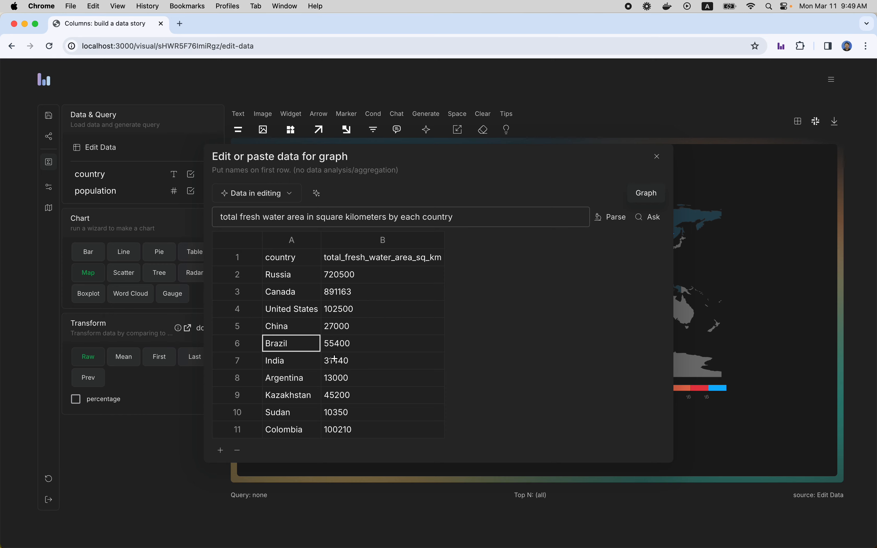
pyautogui.click(647, 193)
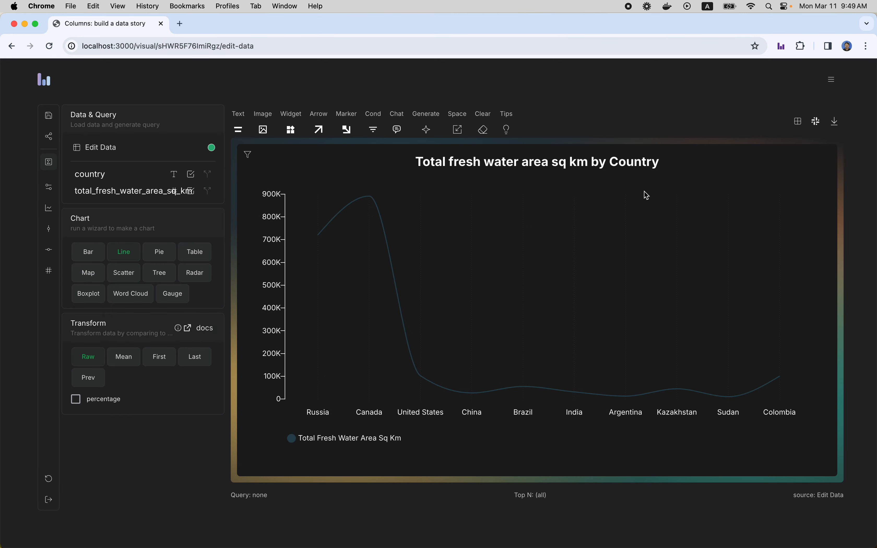
# Step: Set the fresh water chart's type to Map and open its map style settings
pyautogui.click(87, 276)
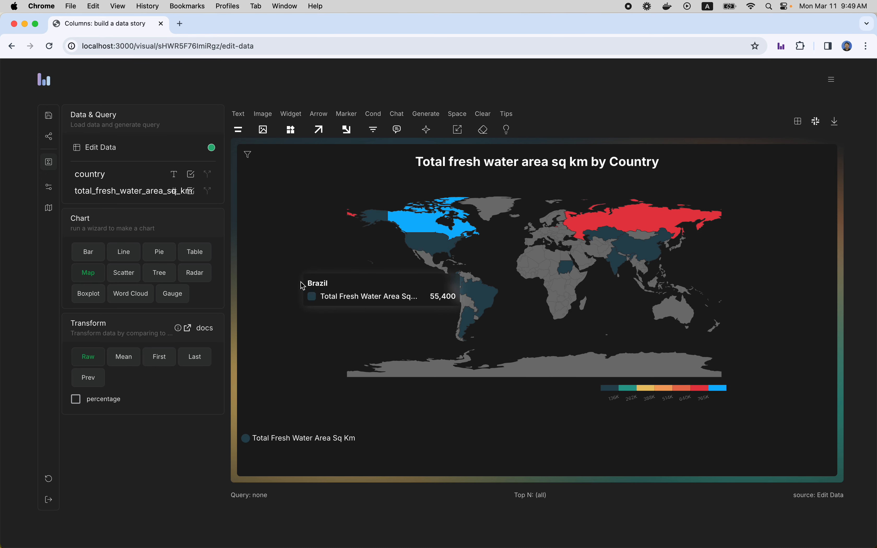
pyautogui.click(49, 208)
pyautogui.moveTo(599, 246)
pyautogui.mouseDown()
pyautogui.moveTo(603, 271)
pyautogui.moveTo(613, 260)
pyautogui.moveTo(605, 251)
pyautogui.mouseUp()
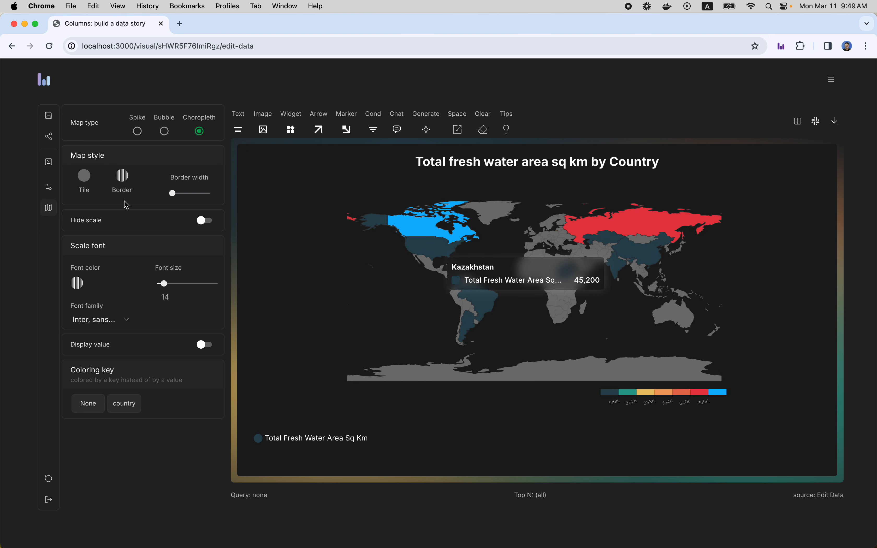
# Step: Try the Bubble and Spike map types on the fresh water map and switch back to Choropleth
pyautogui.click(165, 132)
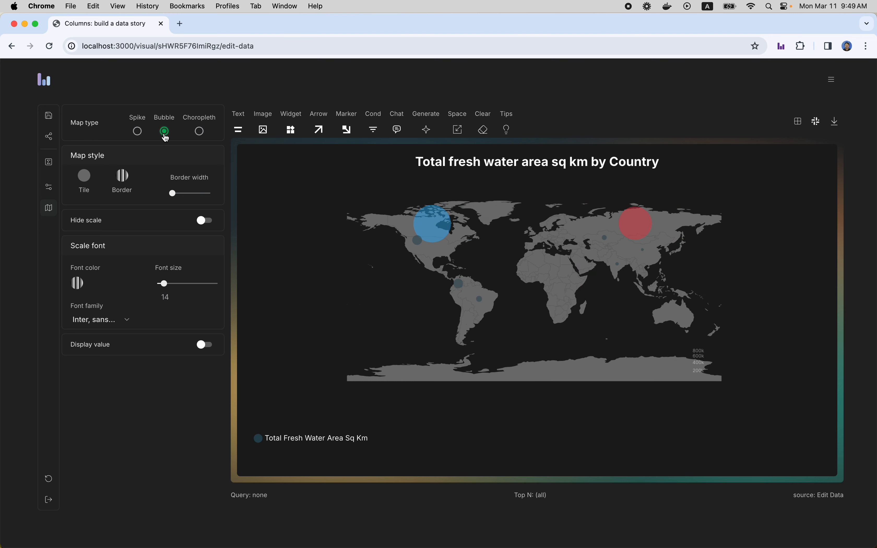
pyautogui.click(137, 132)
pyautogui.click(200, 131)
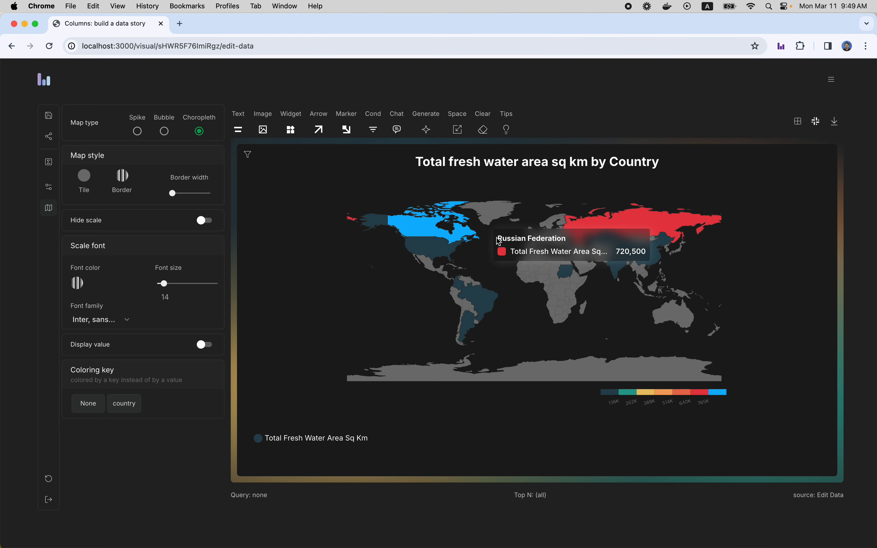
# Step: Move the color scale slightly left and down beneath the map and turn on value display for the countries
pyautogui.moveTo(671, 399)
pyautogui.mouseDown()
pyautogui.moveTo(657, 409)
pyautogui.moveTo(711, 391)
pyautogui.moveTo(658, 399)
pyautogui.mouseUp()
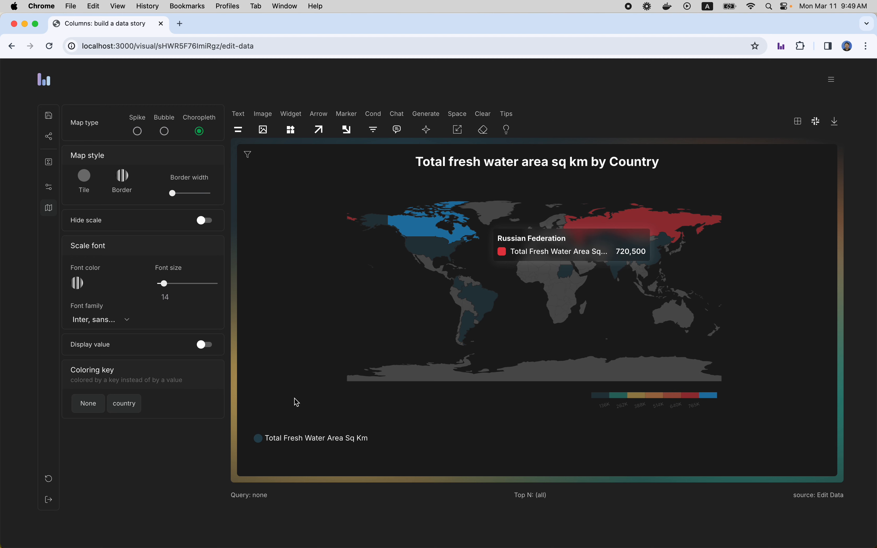
pyautogui.click(208, 345)
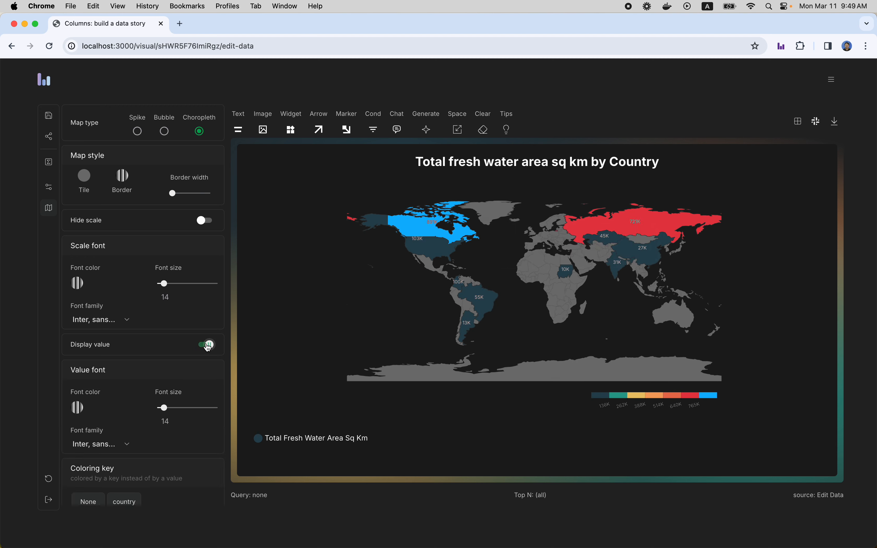
pyautogui.click(208, 346)
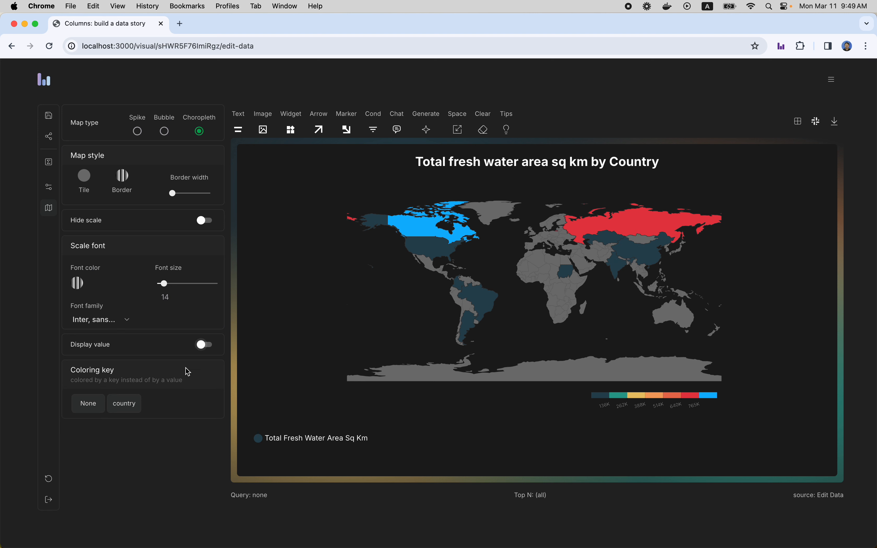
pyautogui.click(206, 345)
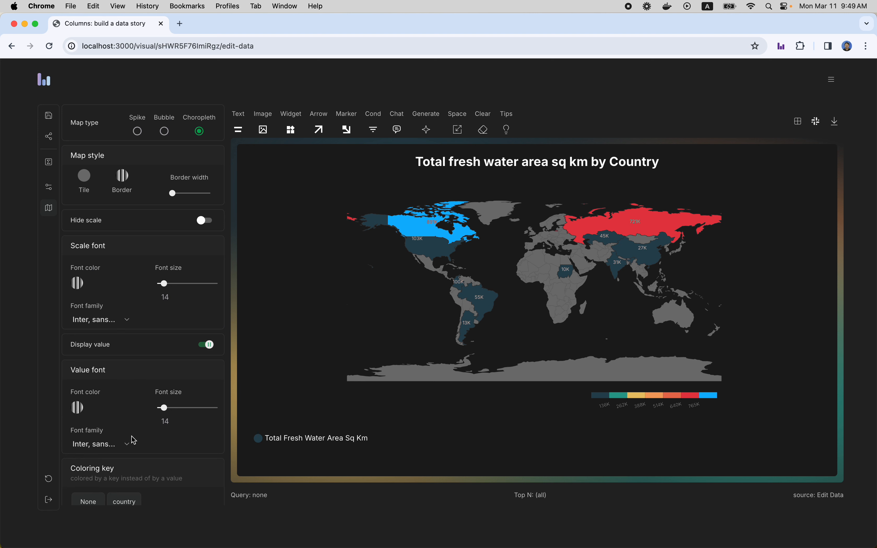
# Step: Set the map values' font color to white (#FFFFFF) and nudge their font size up slightly
pyautogui.scroll(-1, 115, 413)
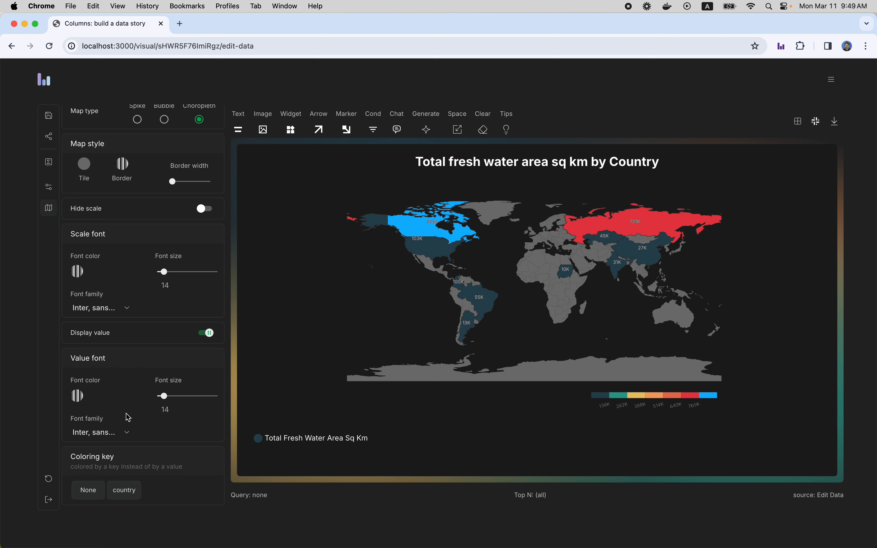
pyautogui.click(78, 396)
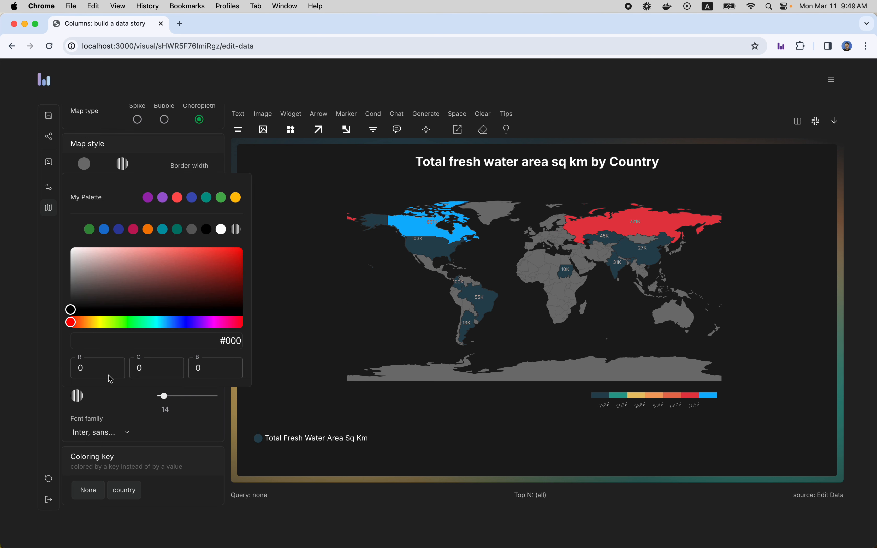
pyautogui.click(221, 230)
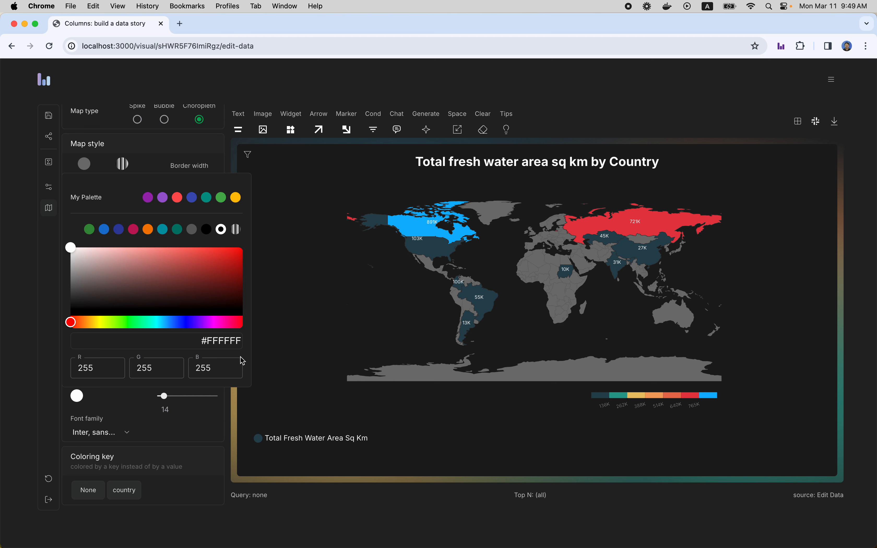
pyautogui.click(319, 357)
pyautogui.moveTo(164, 396)
pyautogui.mouseDown()
pyautogui.moveTo(177, 401)
pyautogui.moveTo(165, 396)
pyautogui.mouseUp()
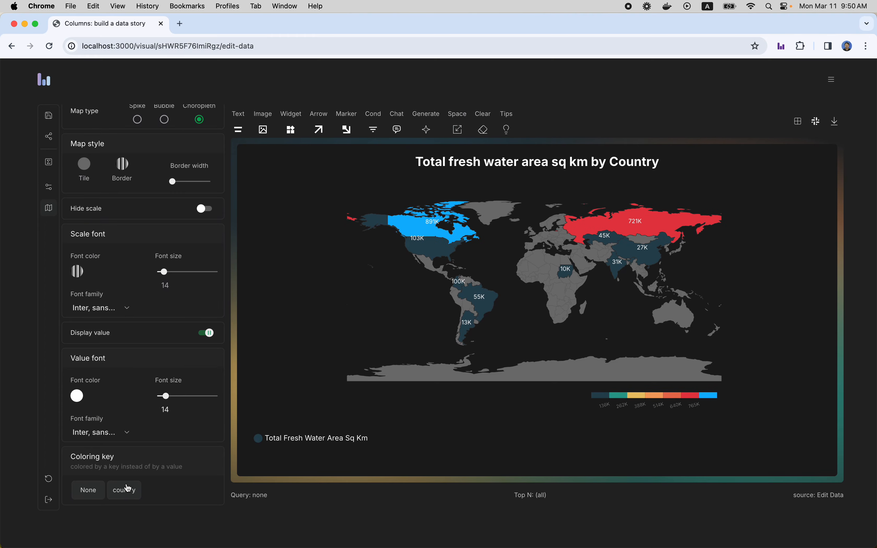
# Step: Save the chart and share it with everyone as public with view access, copying its public link
pyautogui.scroll(1, 141, 286)
pyautogui.click(48, 115)
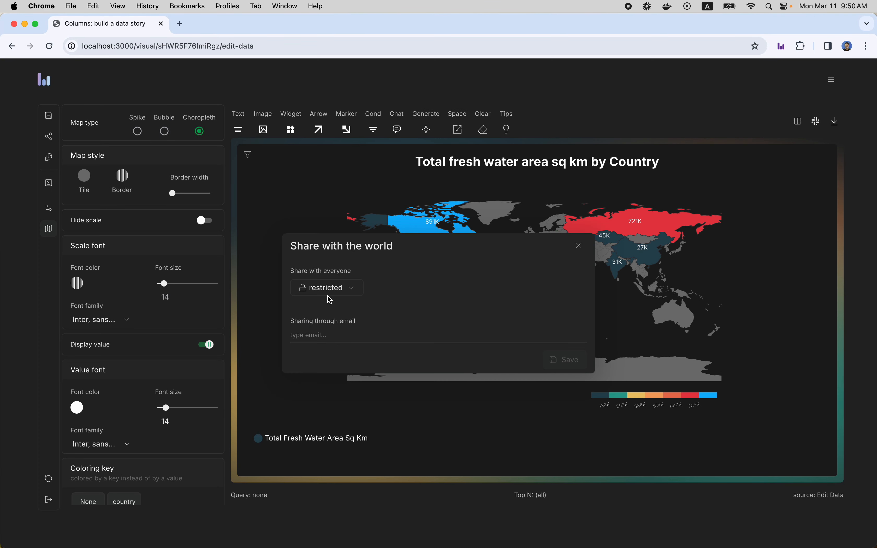
pyautogui.click(329, 295)
pyautogui.click(332, 325)
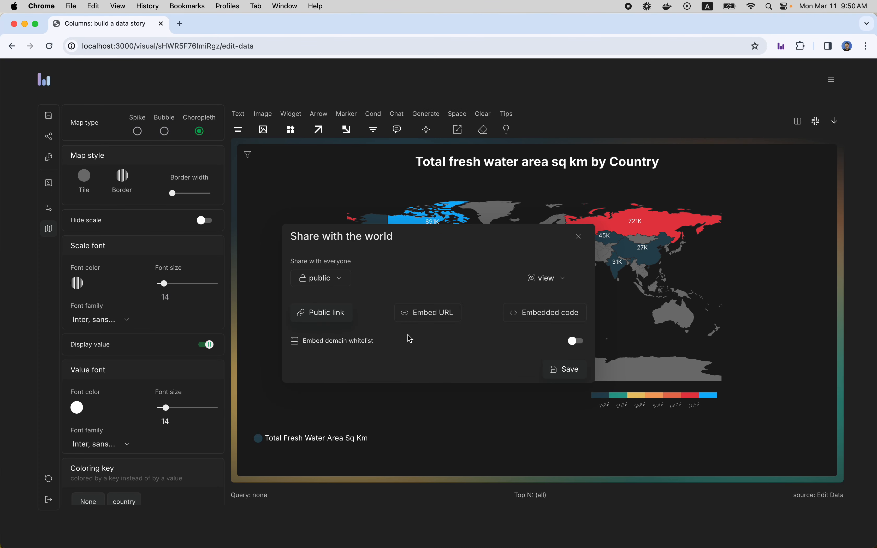
pyautogui.click(351, 321)
pyautogui.click(565, 369)
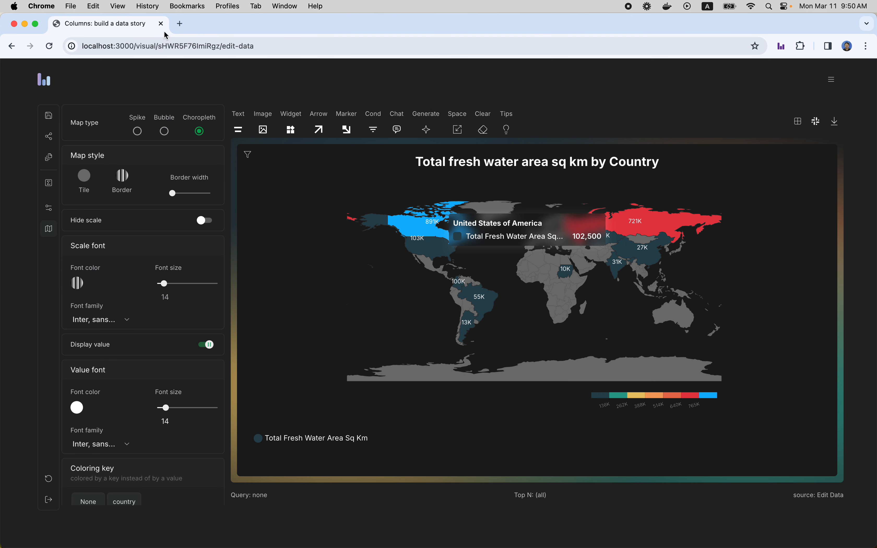